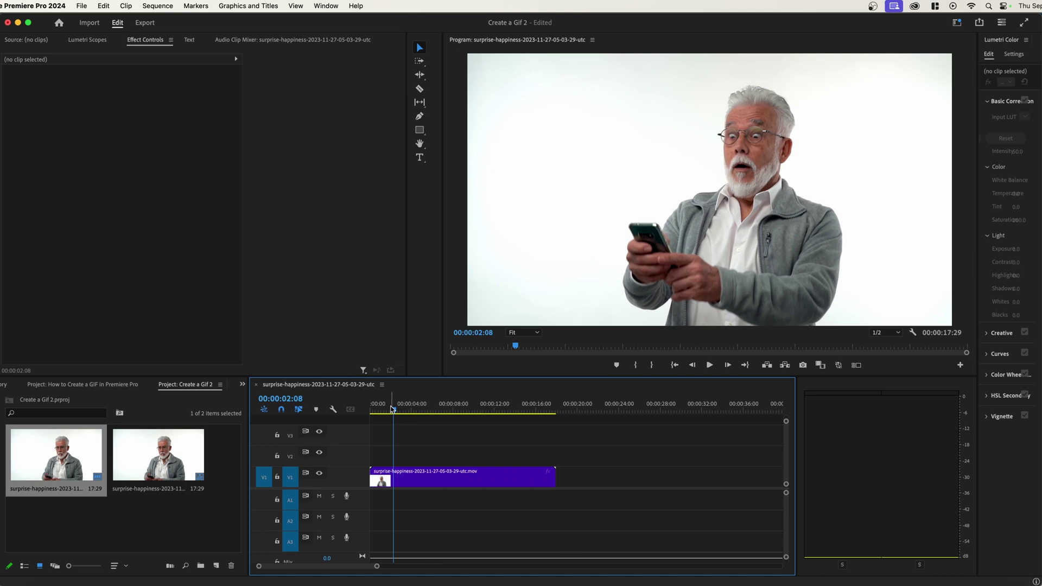
- Scrub the playhead through the clip's opening seconds, from about 00:00:01:14 to 00:00:03:20
left_click_drag(393, 408, 350, 407)
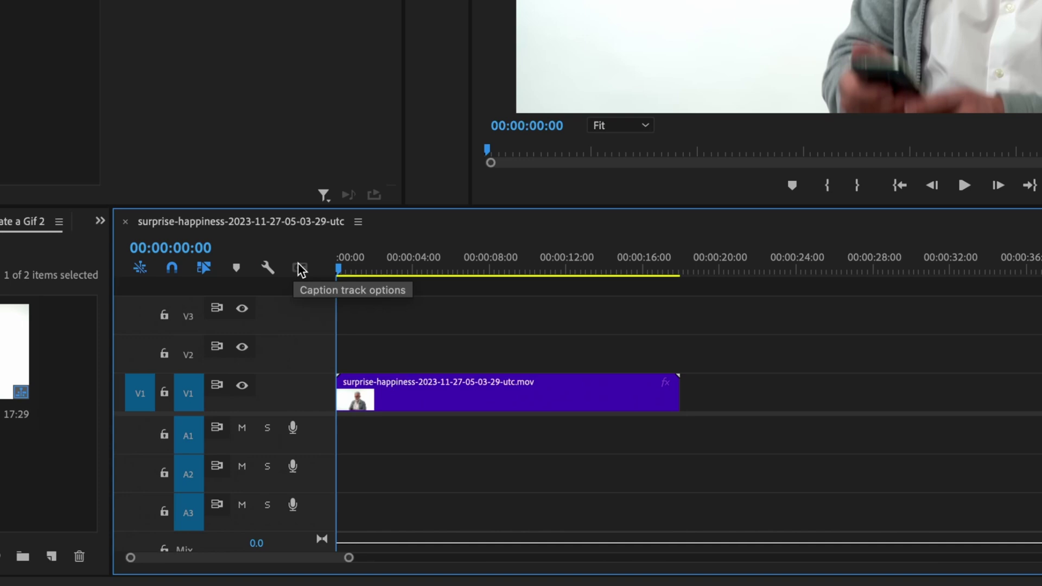
left_click(399, 408)
mouse_move(389, 262)
left_mouse_down()
mouse_move(420, 263)
mouse_move(374, 263)
mouse_move(405, 263)
left_mouse_up()
- Trim the clip's end and start edges, then scrub back to around 00:00:02:05
left_click_drag(685, 392, 450, 392)
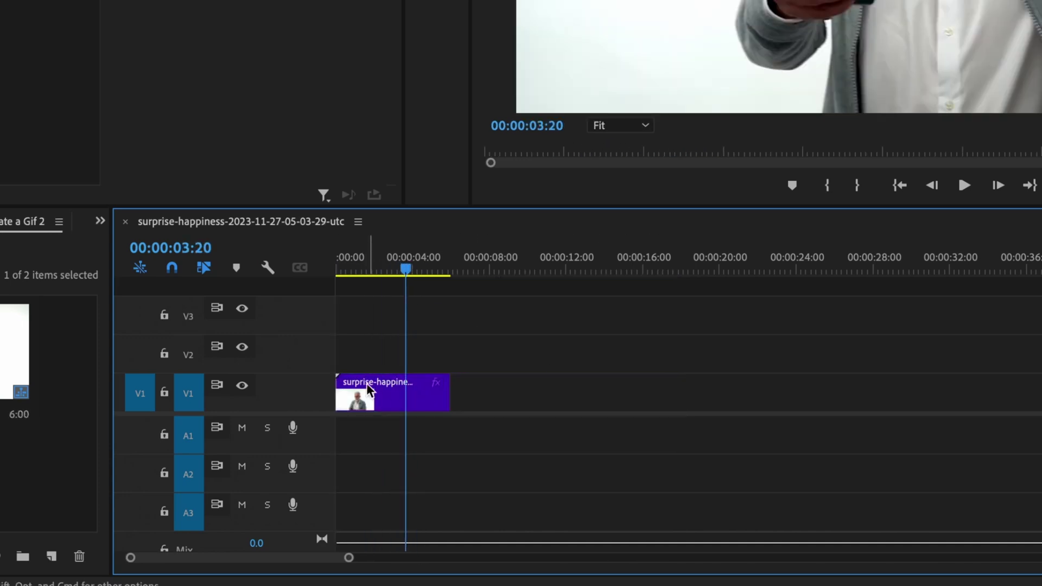
left_click_drag(338, 390, 407, 385)
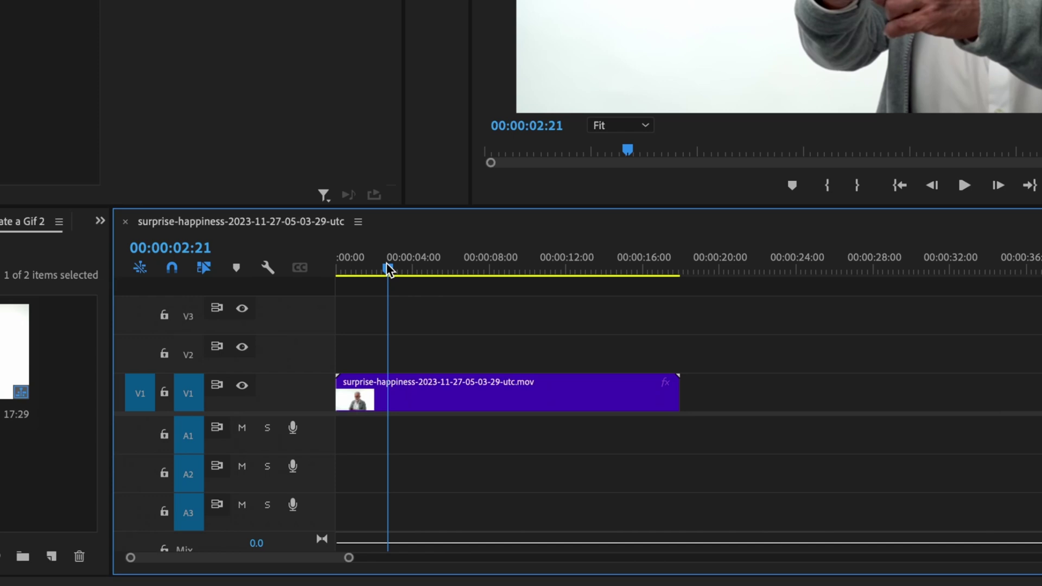
left_click_drag(388, 265, 388, 264)
left_click_drag(282, 429, 310, 429)
- Set an Out point a few frames ahead, jump to it, and review the 00:00:02:22 range
key("Right")
key("Right")
key("Right")
key("Right")
key("Right")
key("Right")
key("Right")
key("Right")
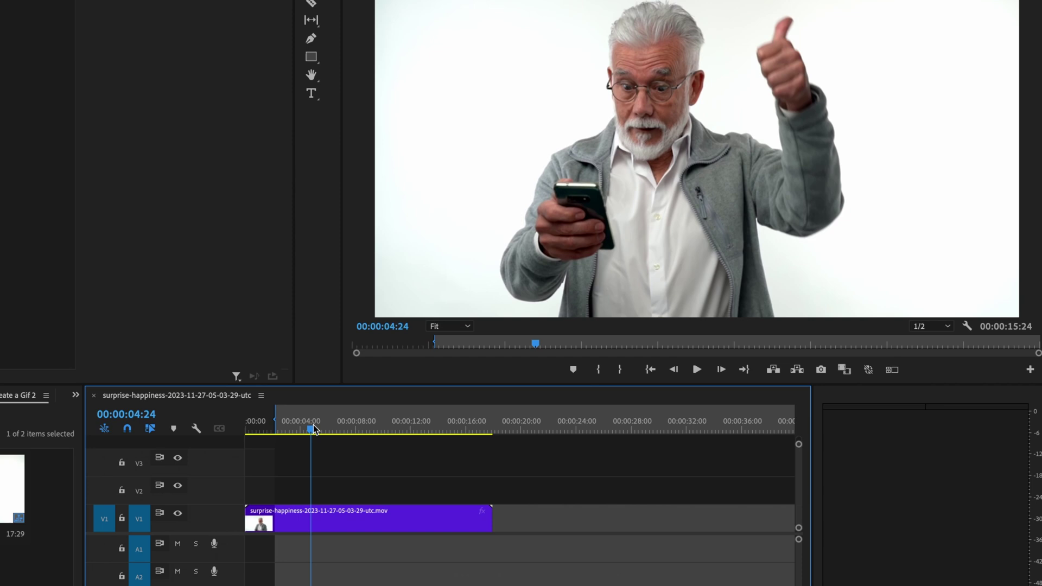
key("o")
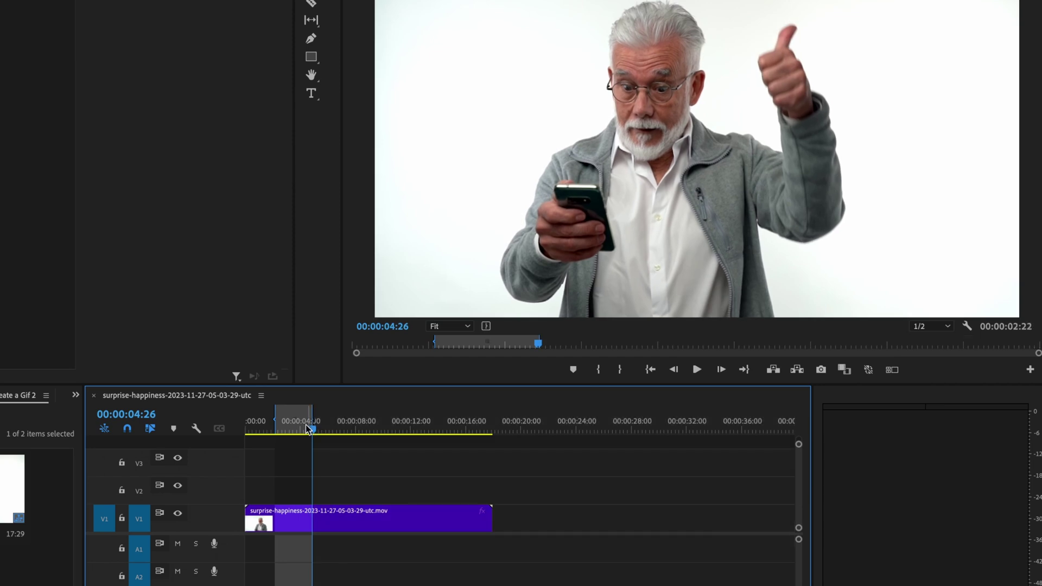
right_click(269, 427)
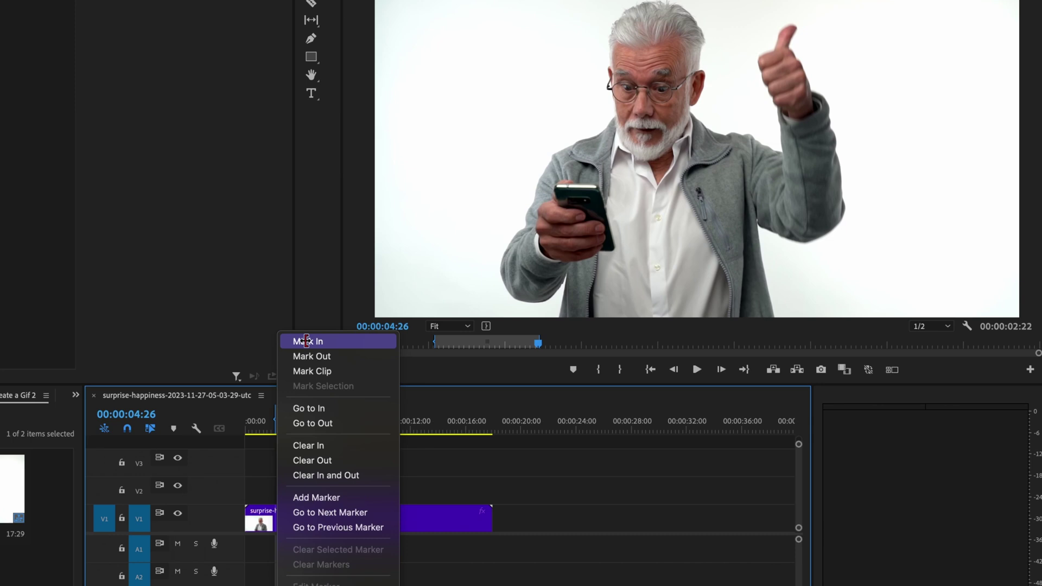
left_click(304, 423)
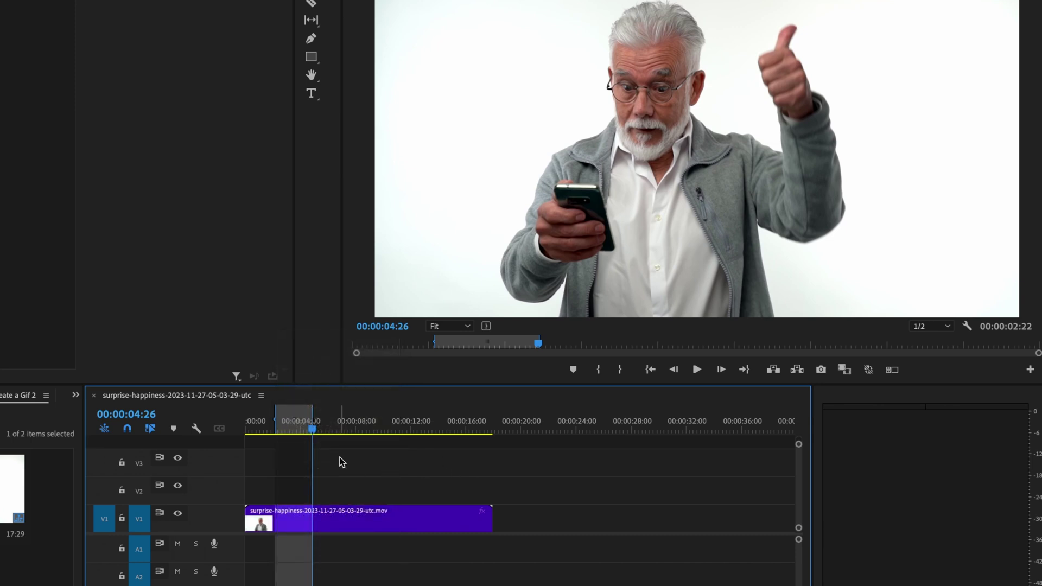
mouse_move(313, 431)
left_mouse_down()
mouse_move(277, 429)
mouse_move(307, 429)
left_mouse_up()
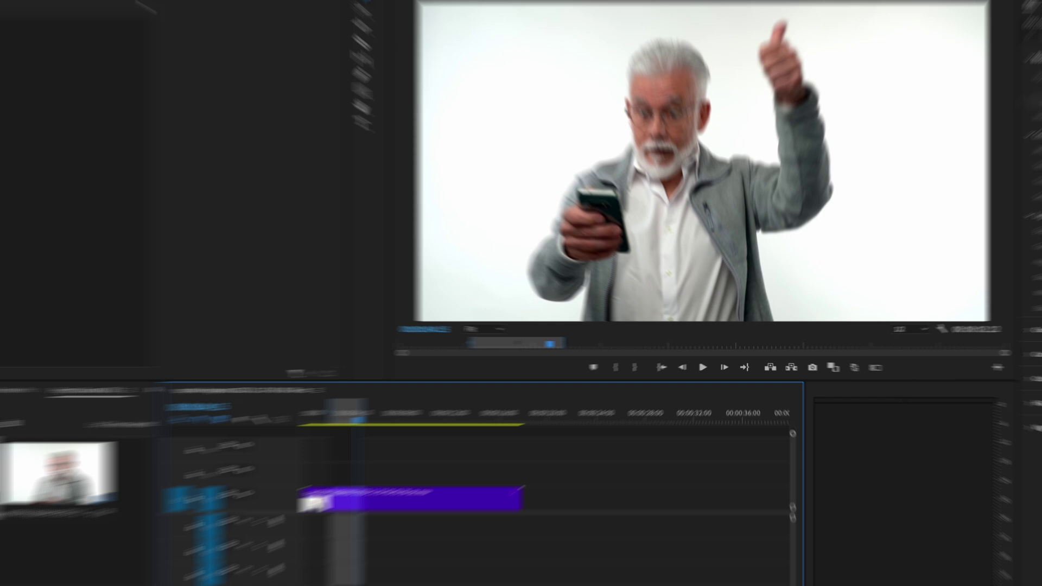
- Change the sequence frame width to 1080 for a square 1080×1080 frame, deleting existing previews
left_click(158, 6)
left_click(172, 21)
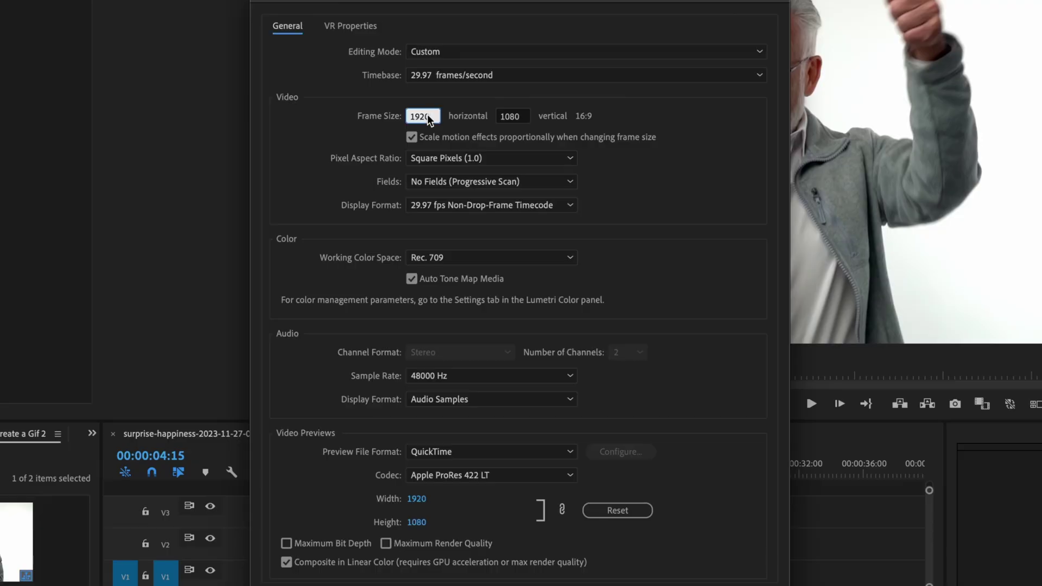
type("1")
key("Return")
left_click(669, 332)
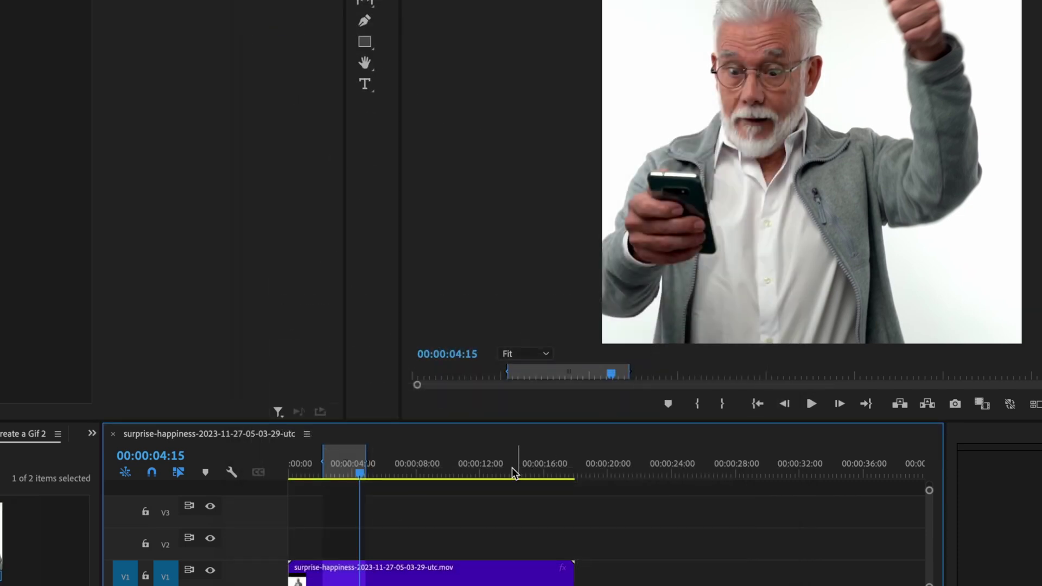
mouse_move(351, 474)
left_mouse_down()
mouse_move(328, 472)
mouse_move(365, 472)
mouse_move(325, 472)
mouse_move(362, 472)
mouse_move(347, 472)
left_mouse_up()
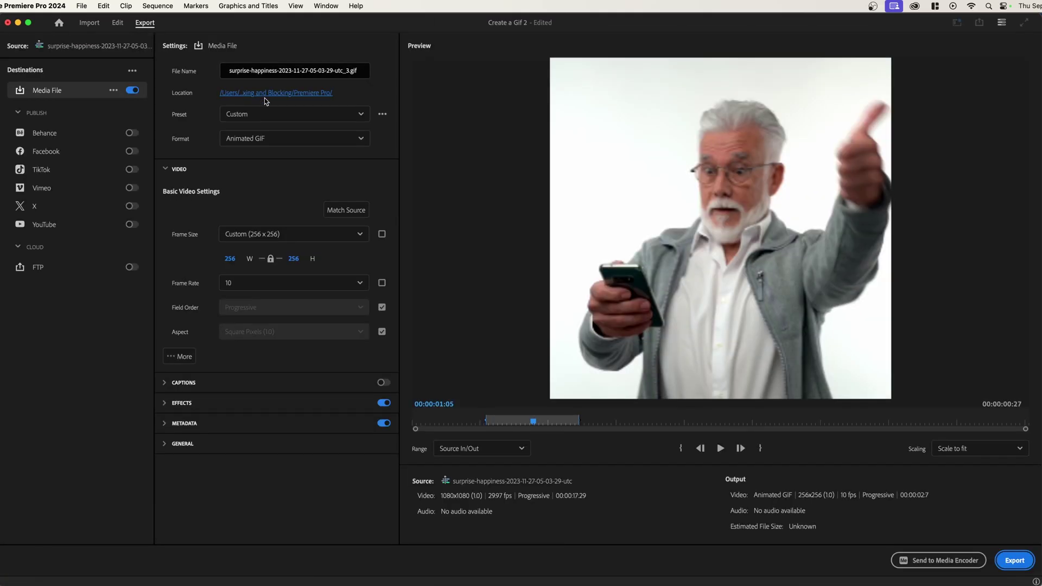
- On the Export page, set the output format to Animated GIF instead of H.264
left_click(297, 138)
left_click(283, 288)
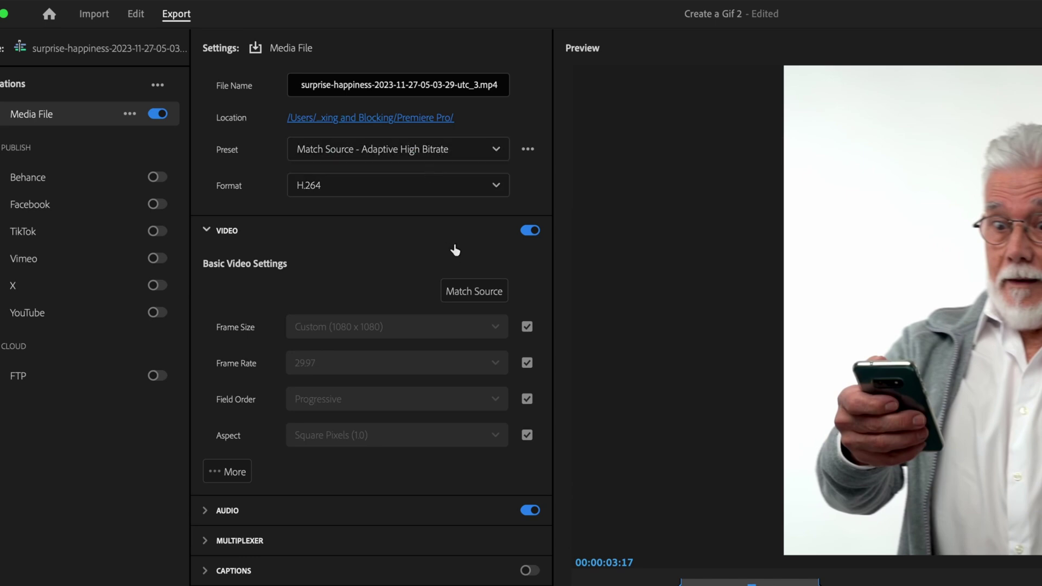
left_click(421, 190)
left_click(369, 259)
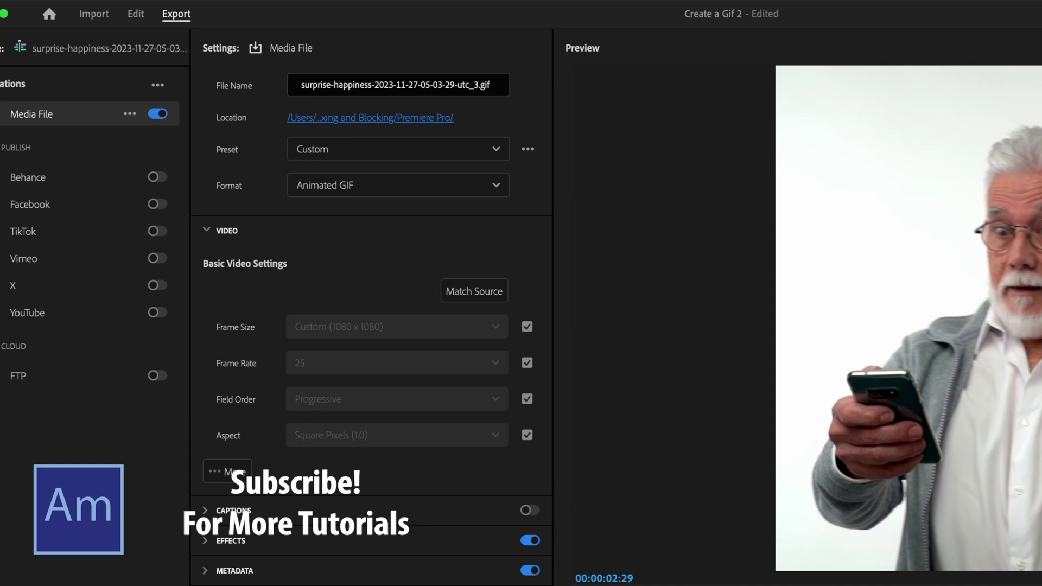
- Set the export range to Source In/Out, checking the preview around 00:00:02:20
left_click(509, 449)
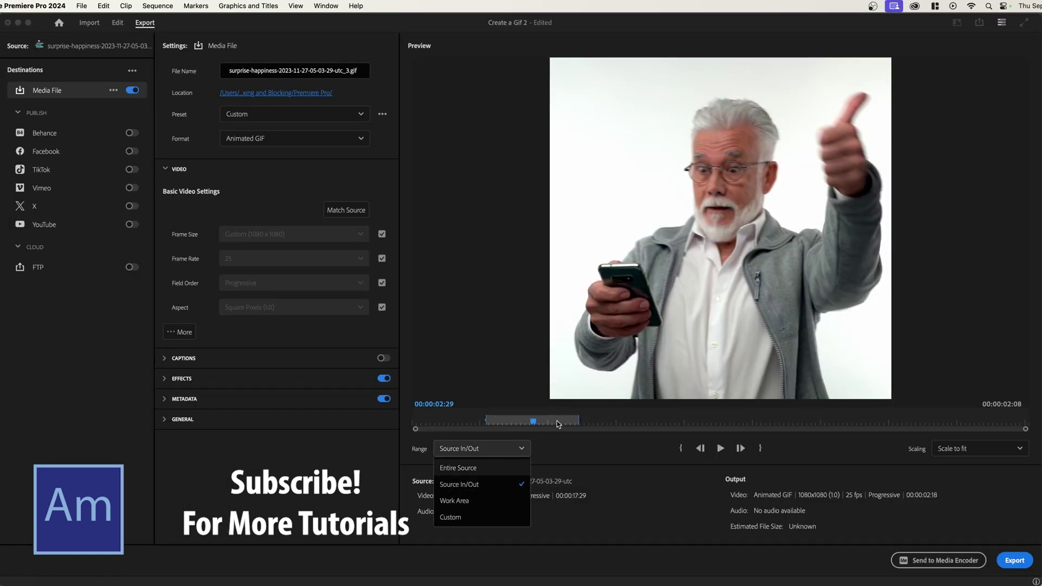
left_click(484, 468)
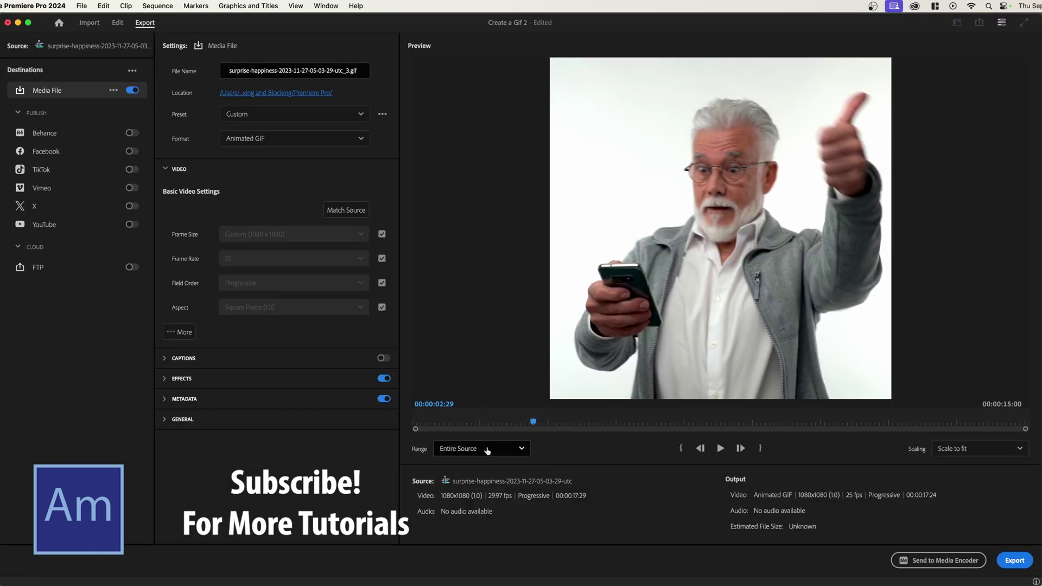
left_click(488, 449)
left_click(470, 484)
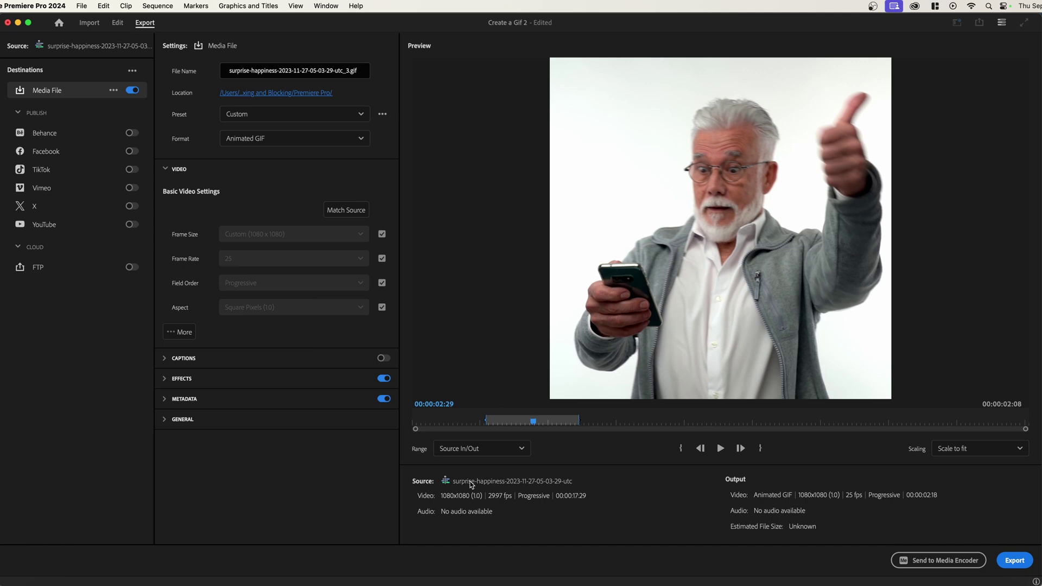
left_click(483, 450)
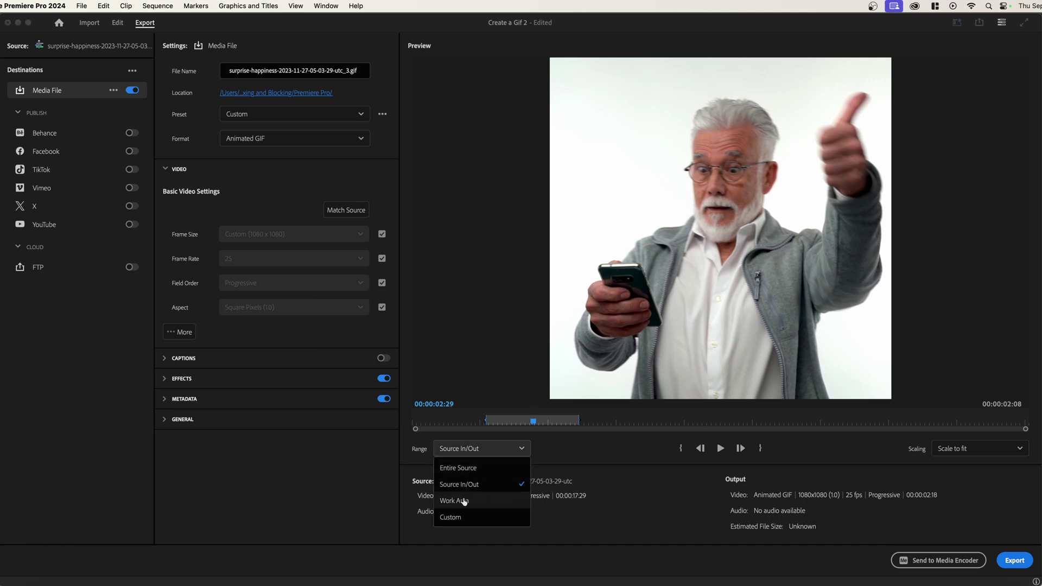
left_click(554, 466)
left_click_drag(534, 423, 667, 433)
left_click(525, 423)
left_click(491, 448)
left_click(494, 481)
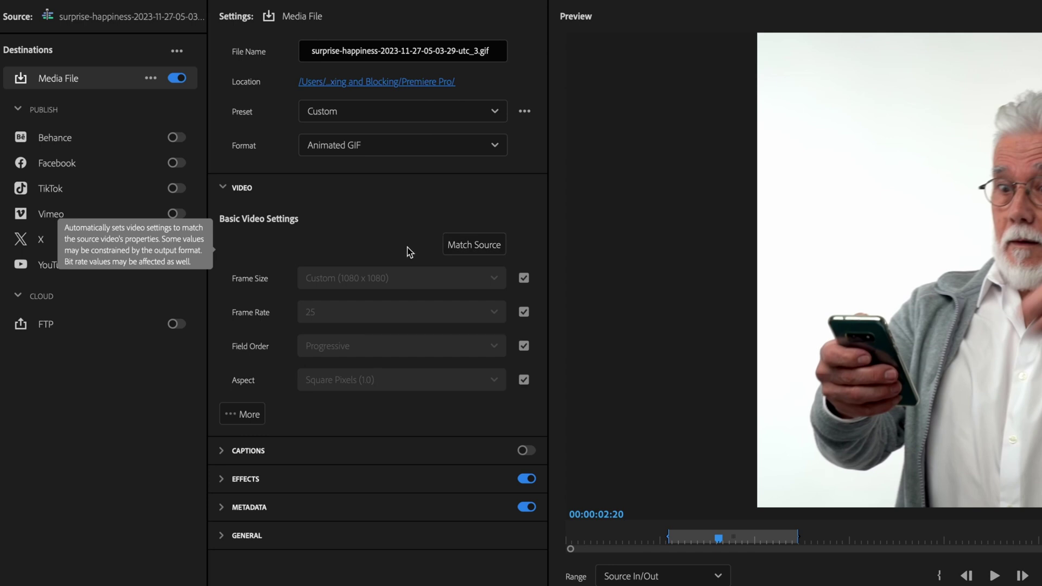
- Turn off match-source frame size and enter a custom 256 × 256 output size
left_click(523, 279)
left_click(315, 312)
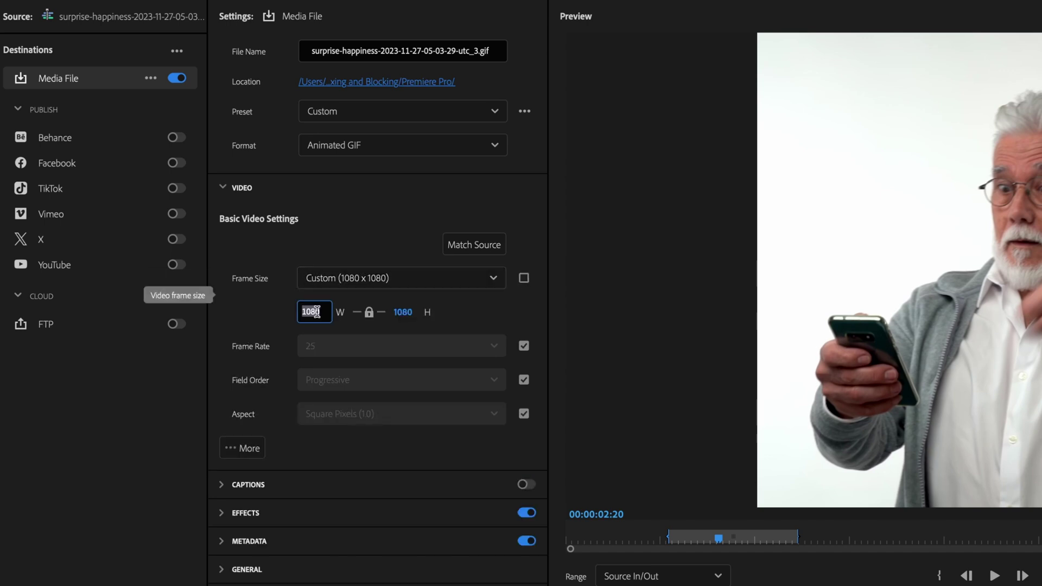
type("256")
key("Tab")
type("25")
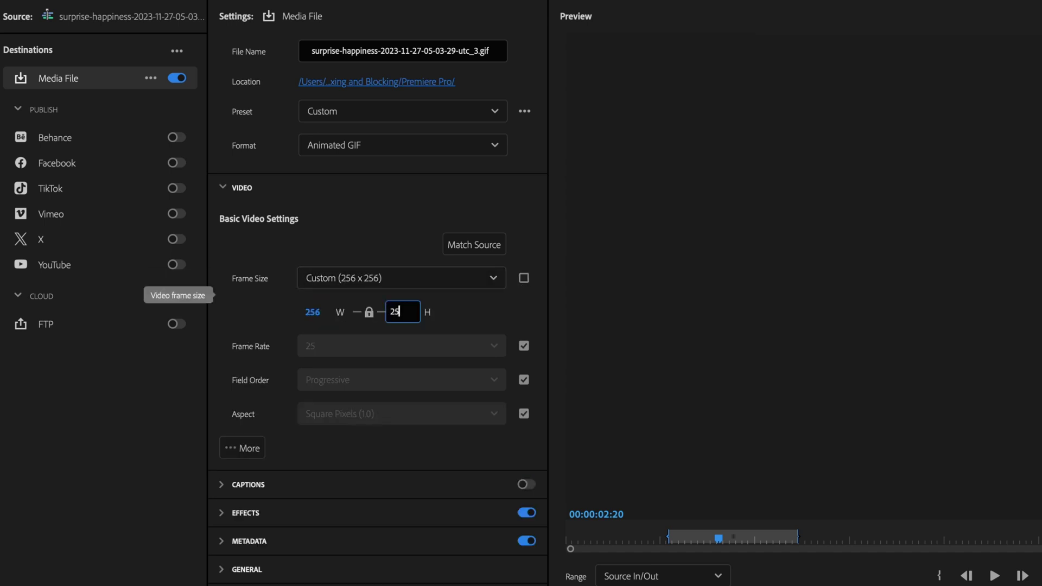
type("6")
left_click(471, 322)
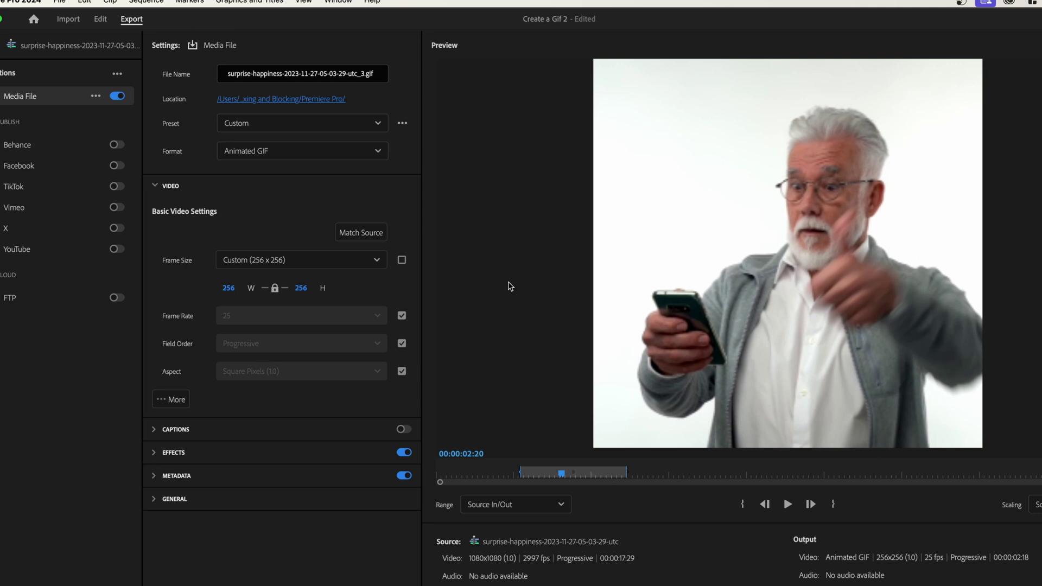
- Turn off match-source frame rate and preview the GIF at 5 fps
left_click(402, 315)
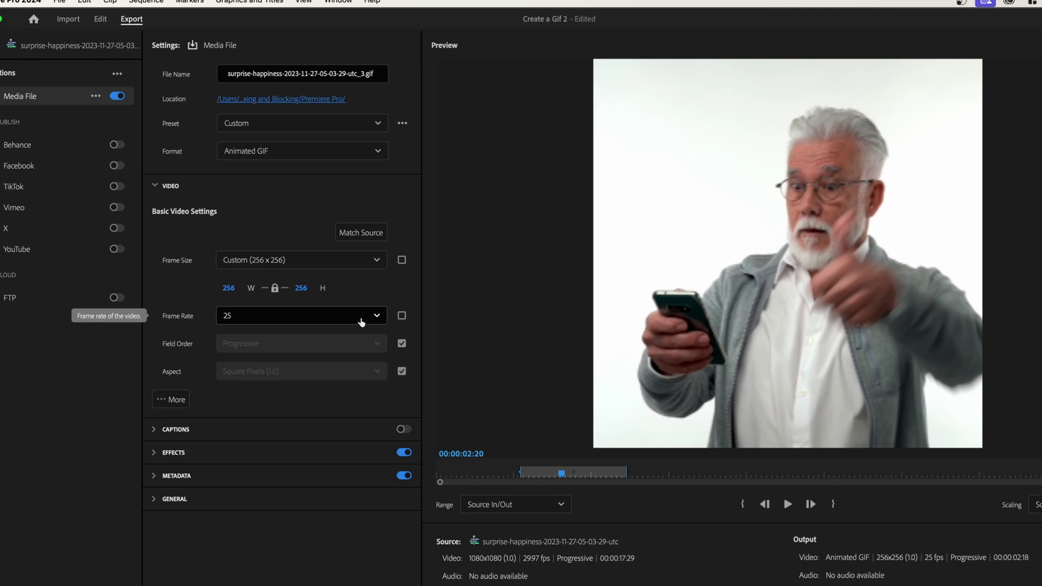
left_click(376, 316)
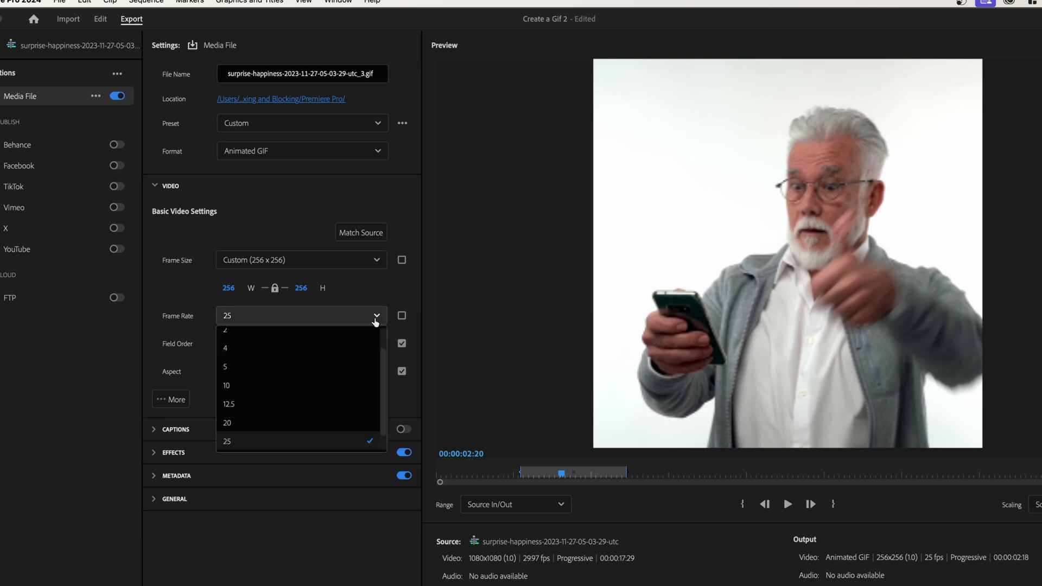
left_click(272, 367)
key("space")
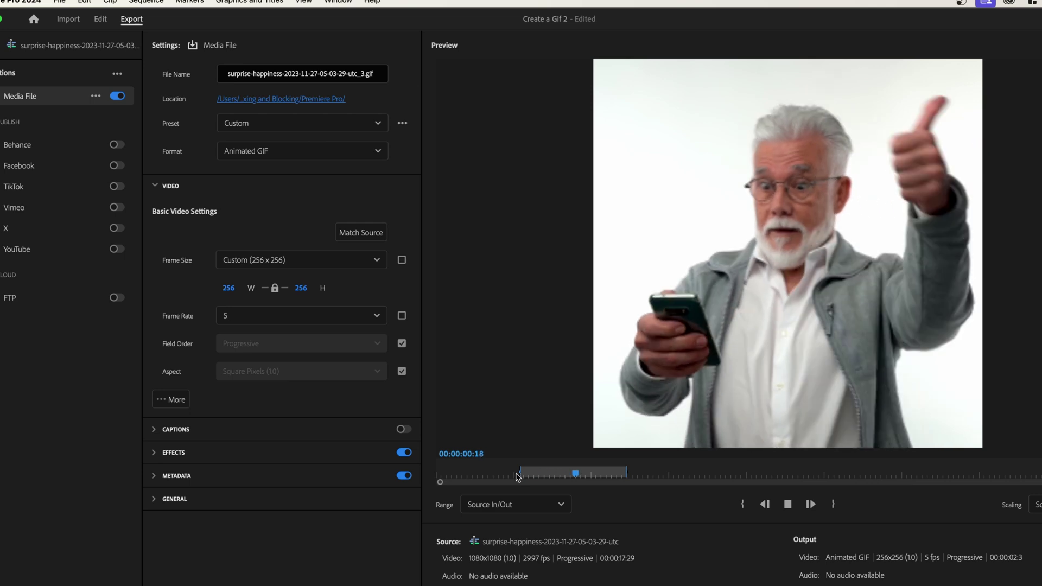
key("space")
- Switch the frame rate to 10 fps and play the preview from the range start
left_click(344, 317)
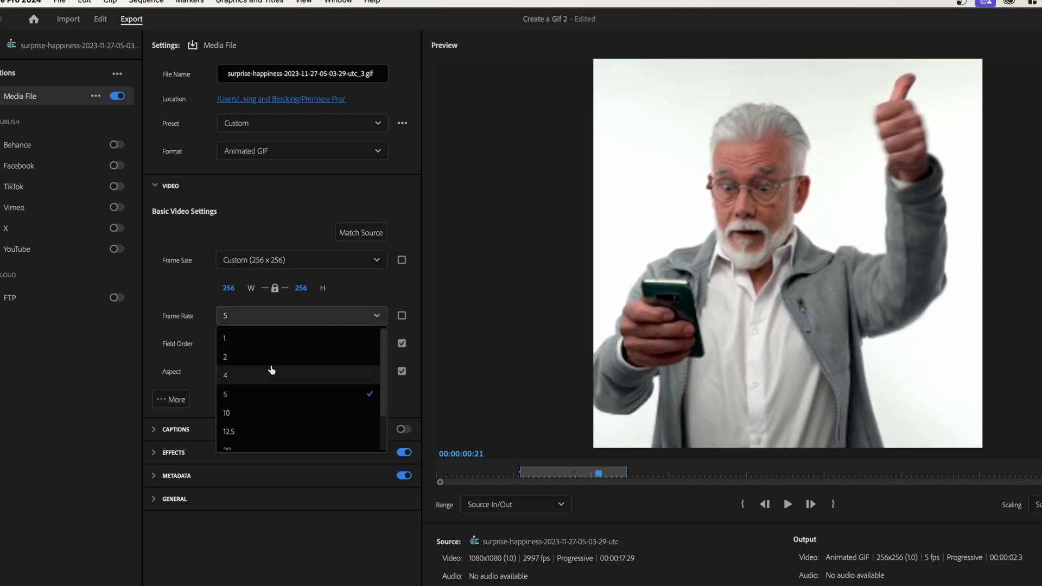
left_click(256, 410)
left_click_drag(598, 476, 532, 475)
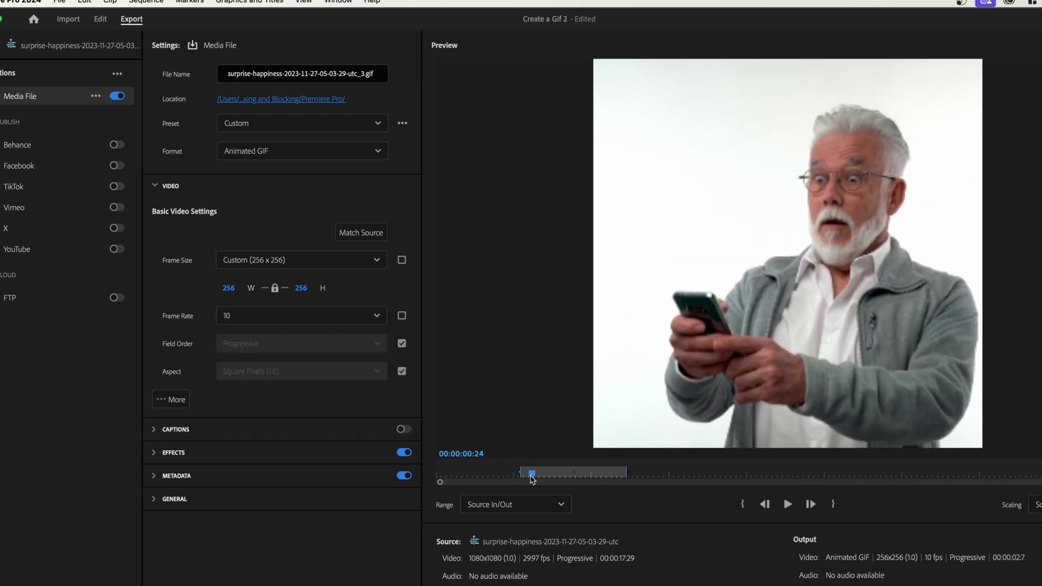
key("space")
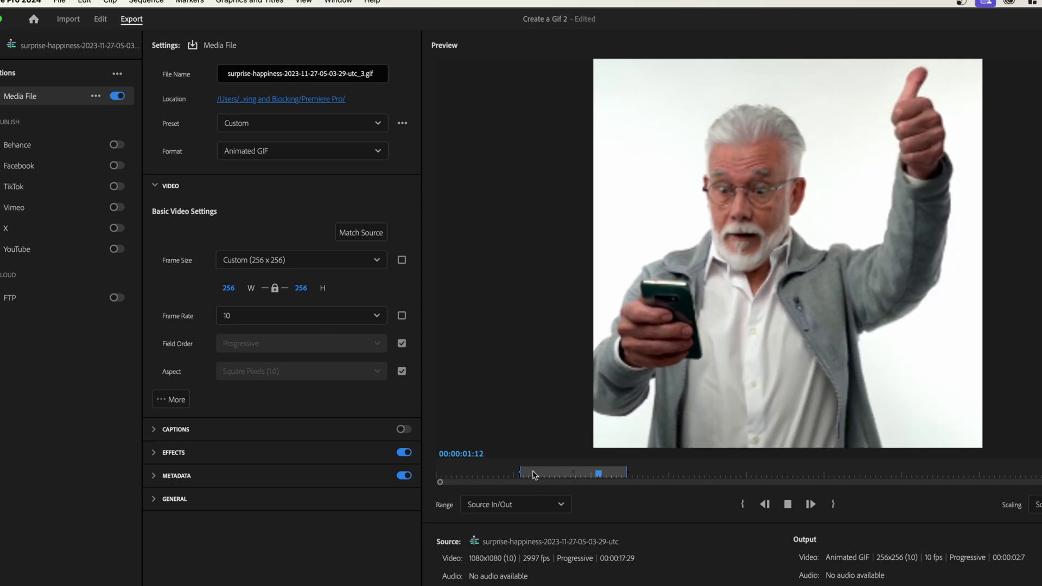
key("space")
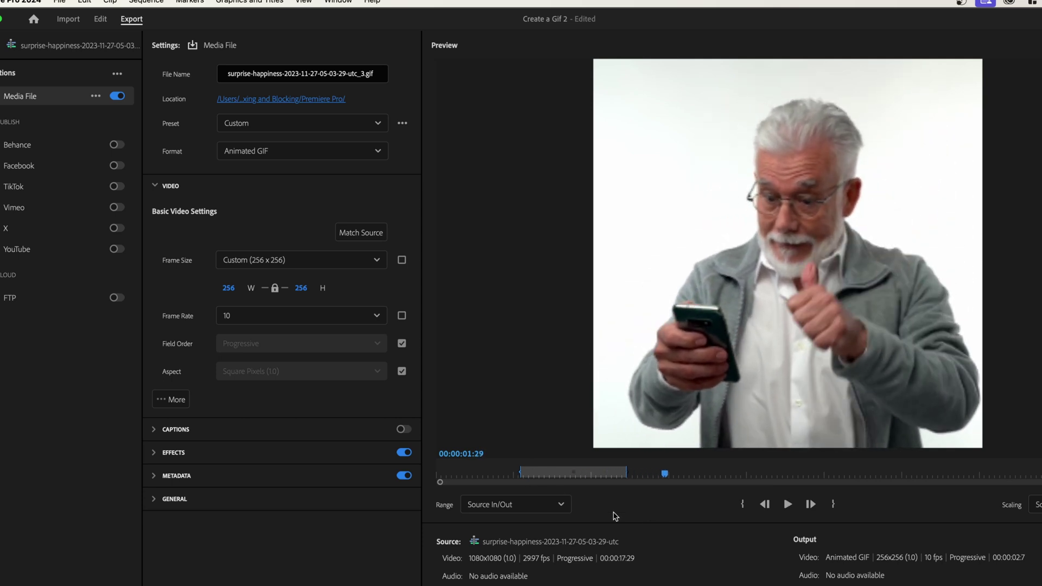
left_click_drag(660, 478, 522, 474)
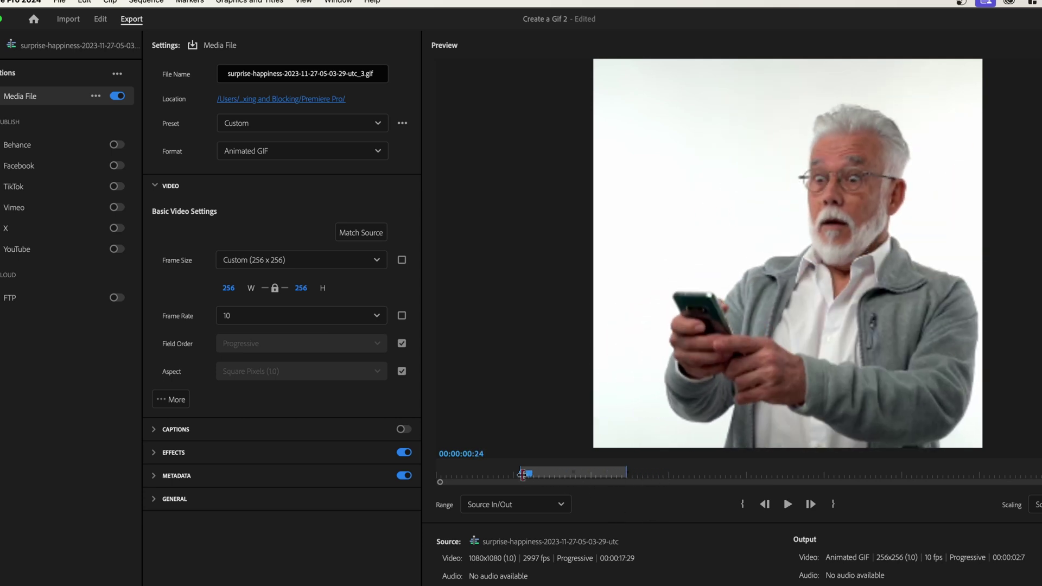